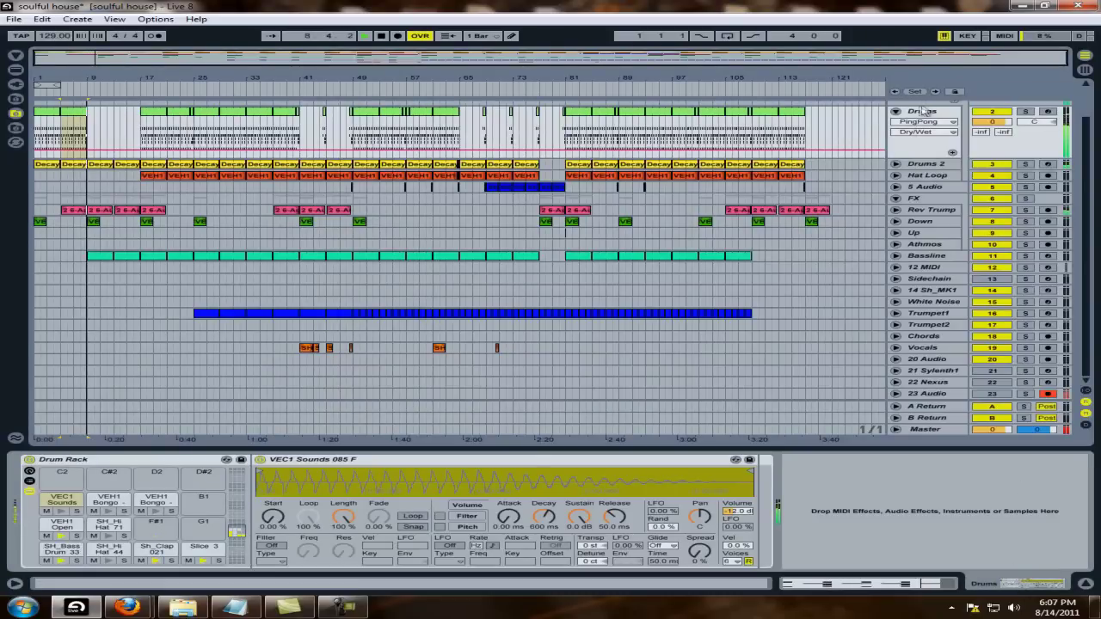
# Fold the inner Drums track, and collapse and re-expand the Drums group
pyautogui.click(896, 112)
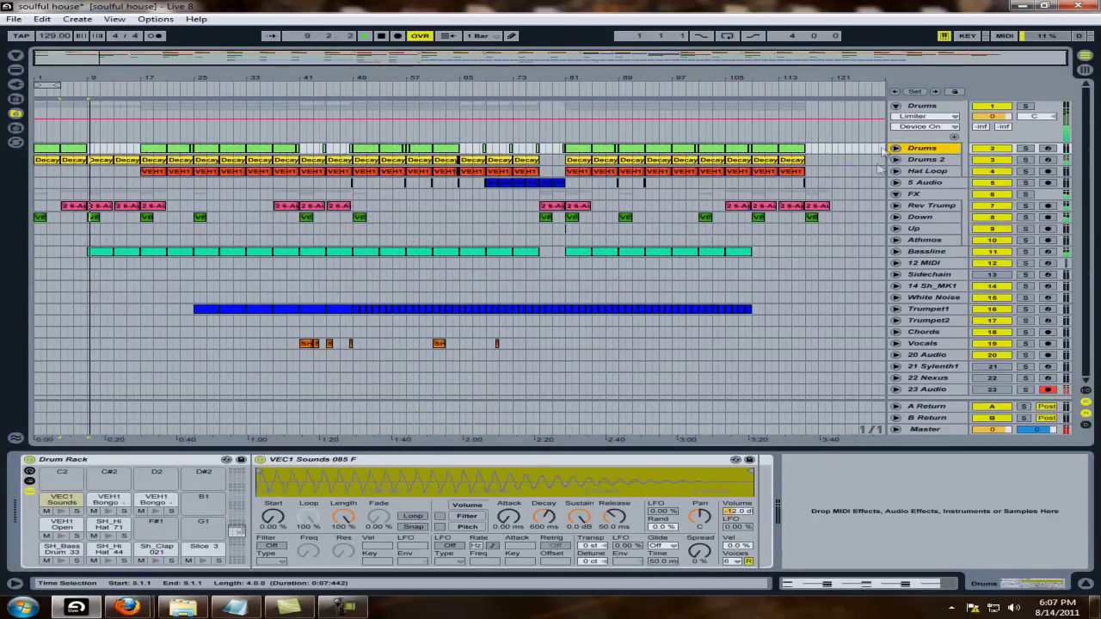
pyautogui.click(896, 106)
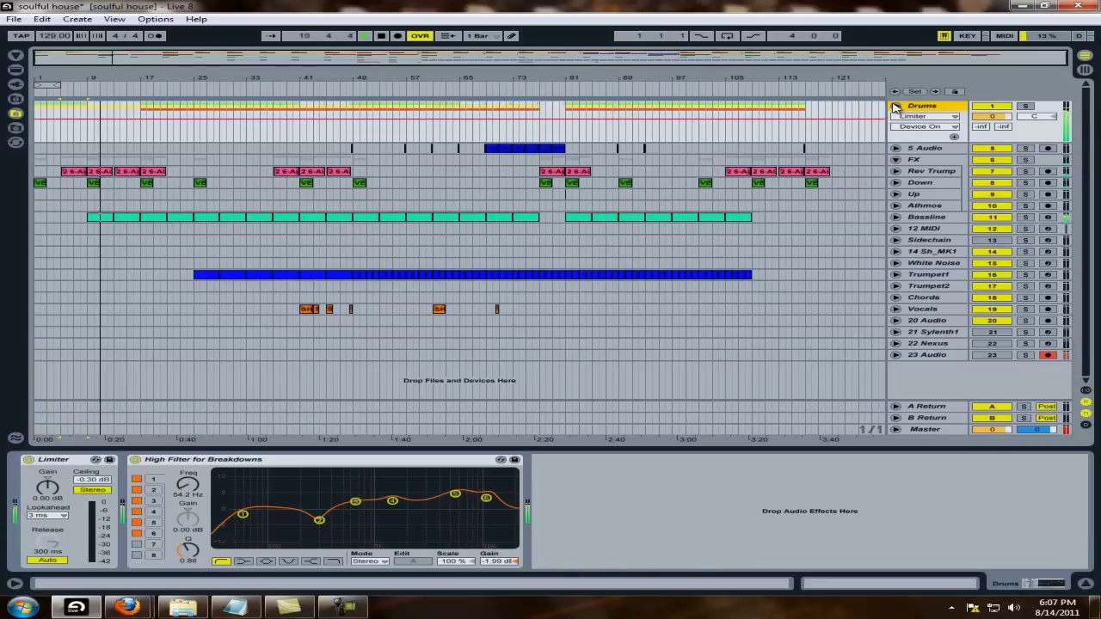
pyautogui.click(895, 106)
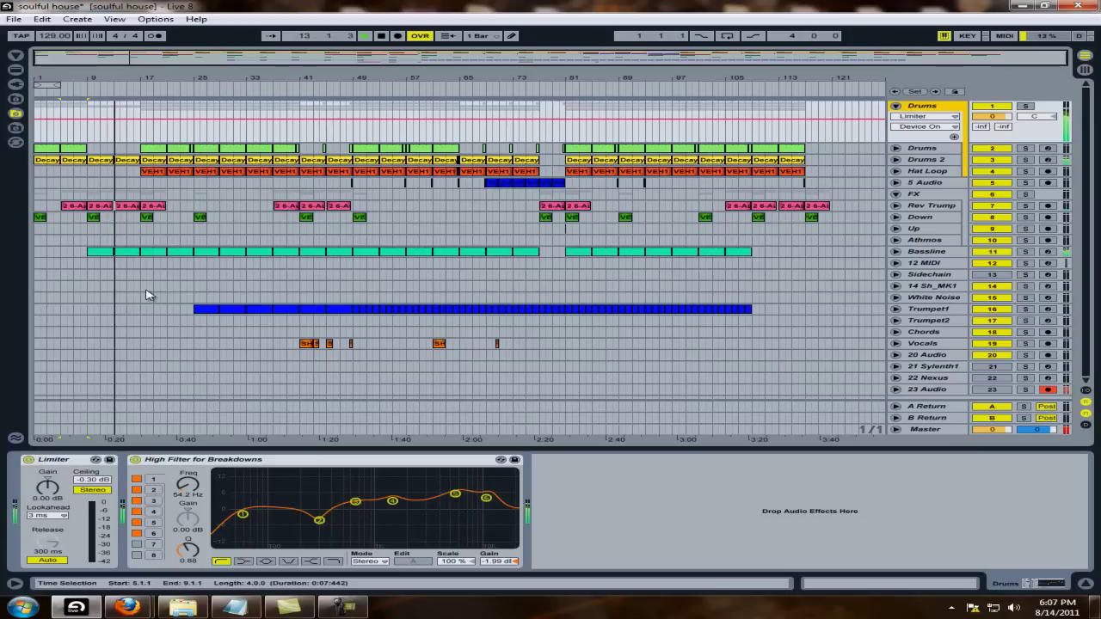
# View the Rev Trump clip at bar 17 in the FX group and return to the track's device chain
pyautogui.click(157, 198)
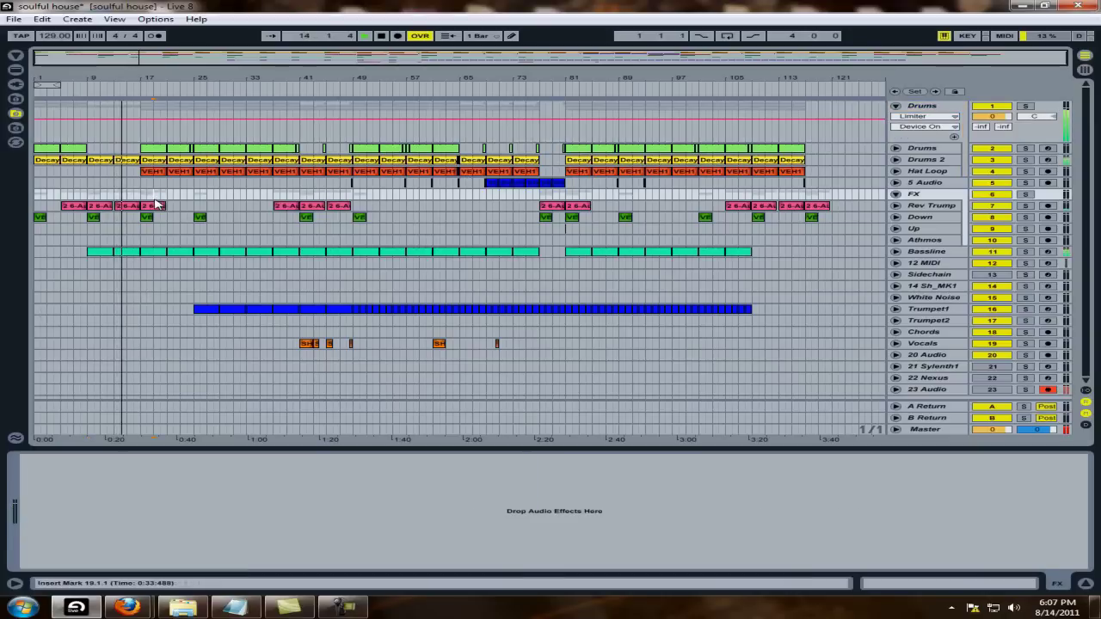
pyautogui.click(160, 206)
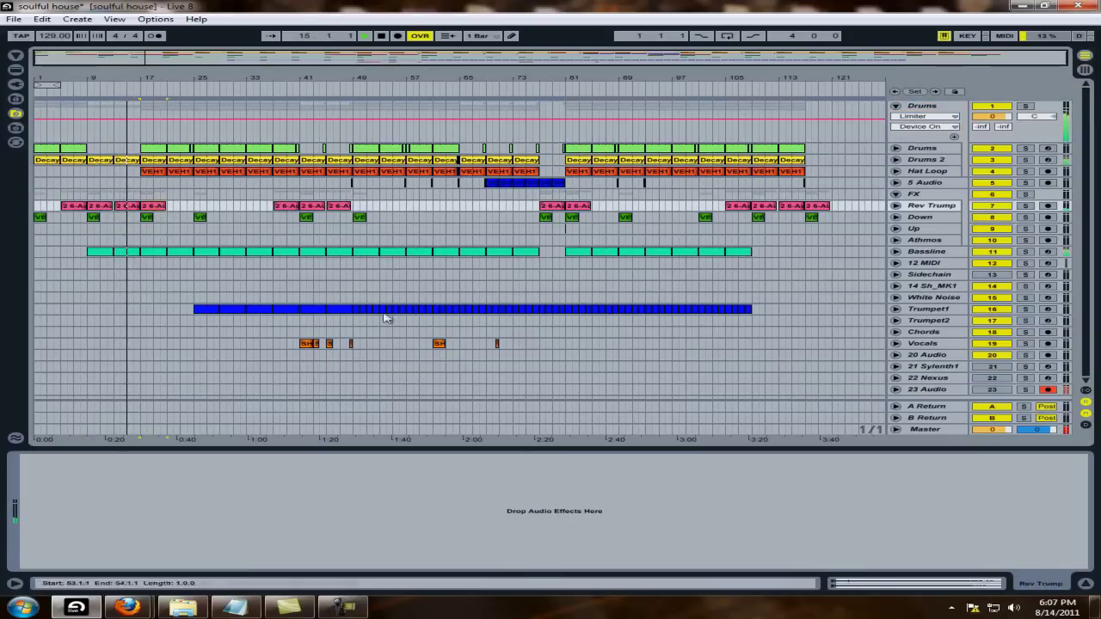
pyautogui.click(914, 584)
pyautogui.click(1049, 586)
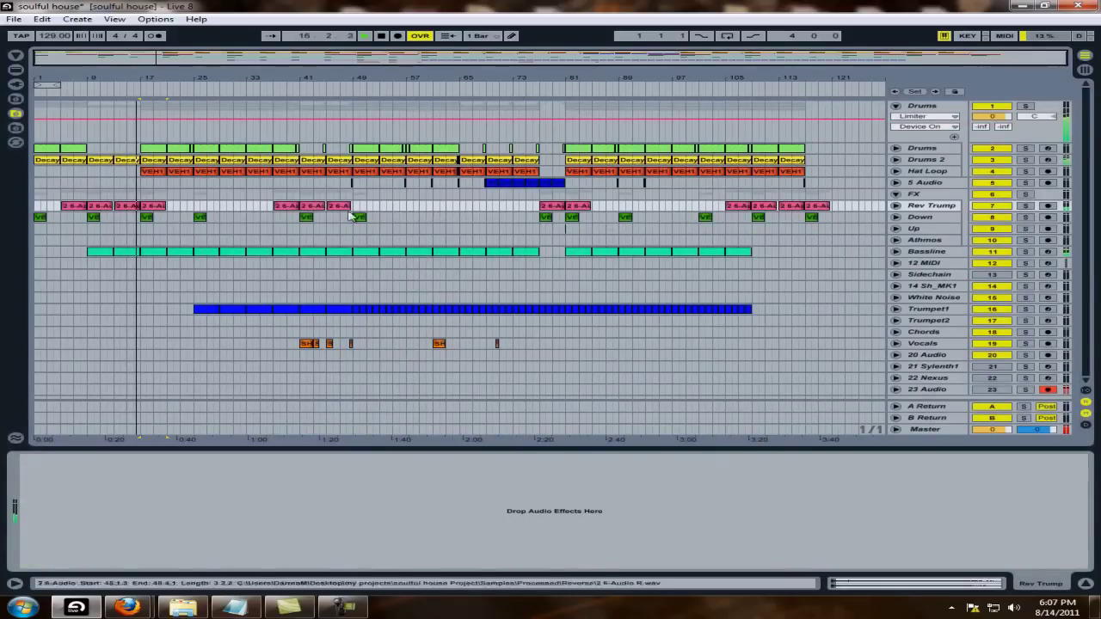
# Examine the waveform and envelope of the Hat Loop clip at bar 17, and return to the arrangement
pyautogui.click(150, 172)
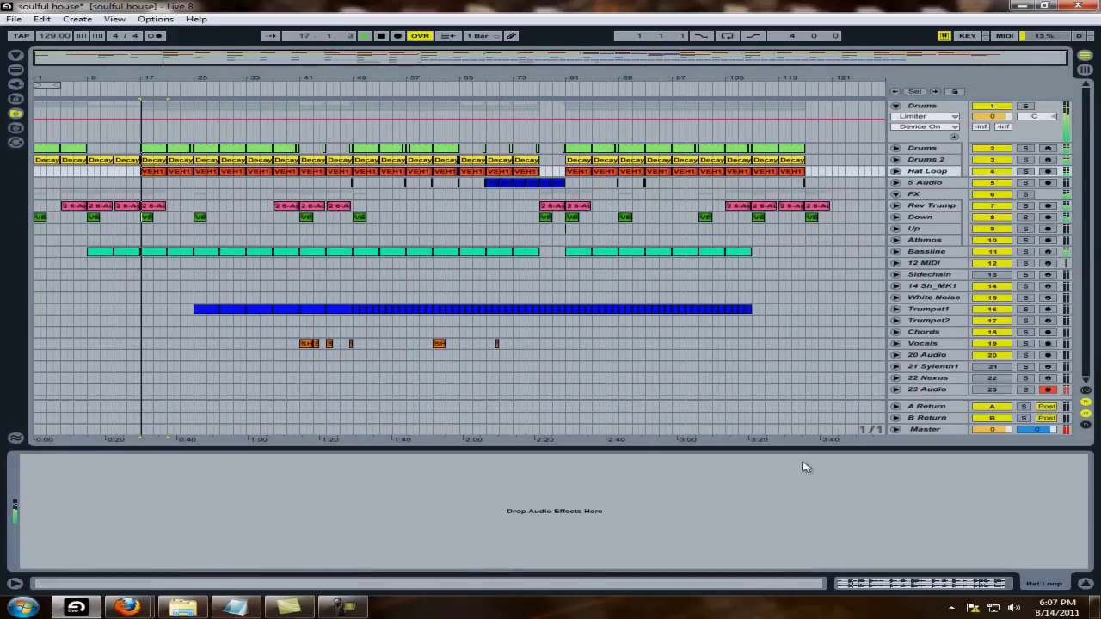
pyautogui.click(892, 586)
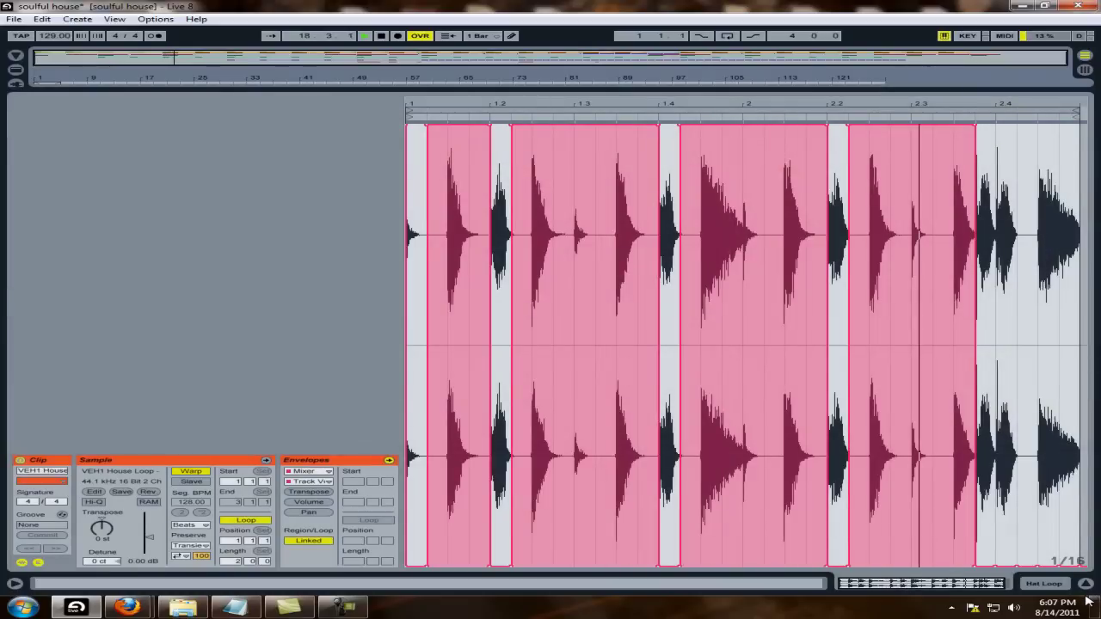
pyautogui.hotkey('shift', 'Tab')
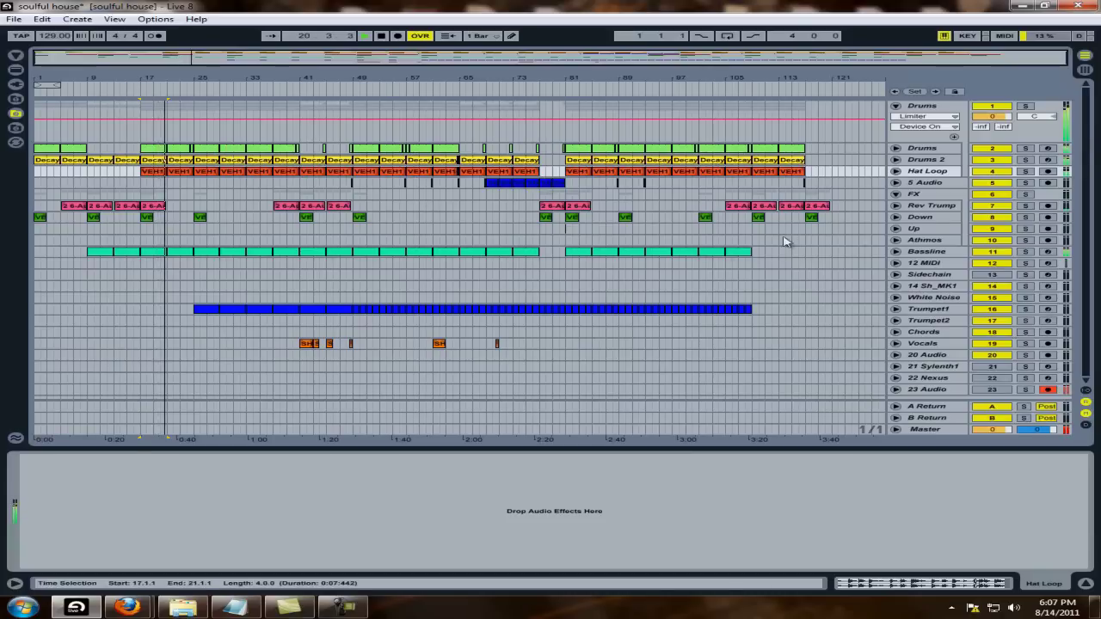
# Show the Bassline track's device chain, dismiss the chat notification, and display the bass sampler's Sample page
pyautogui.click(937, 253)
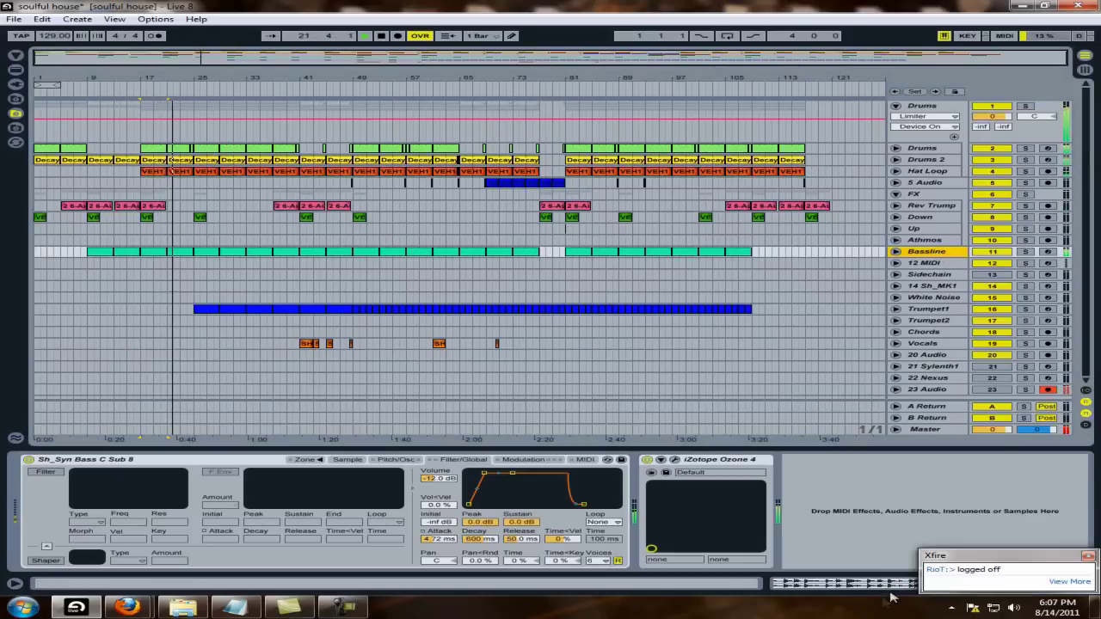
pyautogui.click(1090, 557)
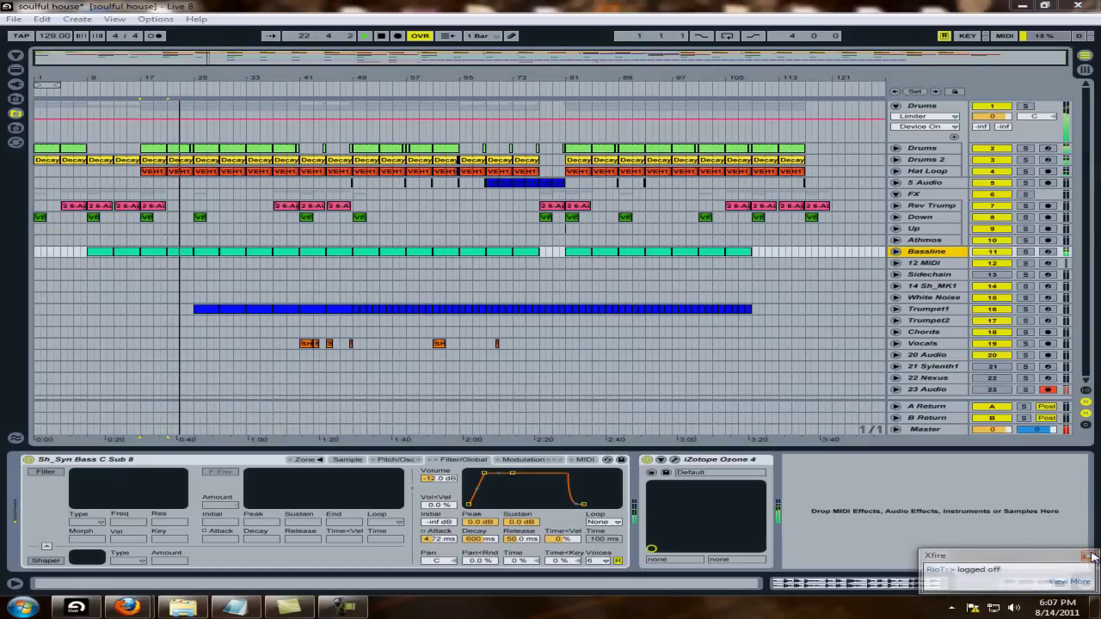
pyautogui.click(862, 585)
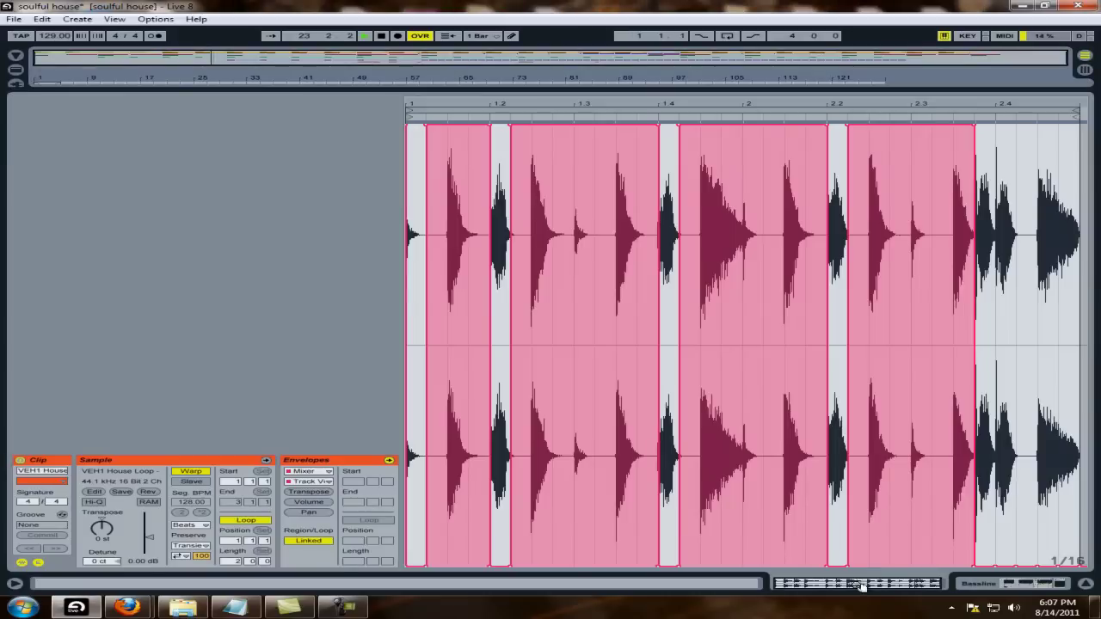
pyautogui.click(995, 584)
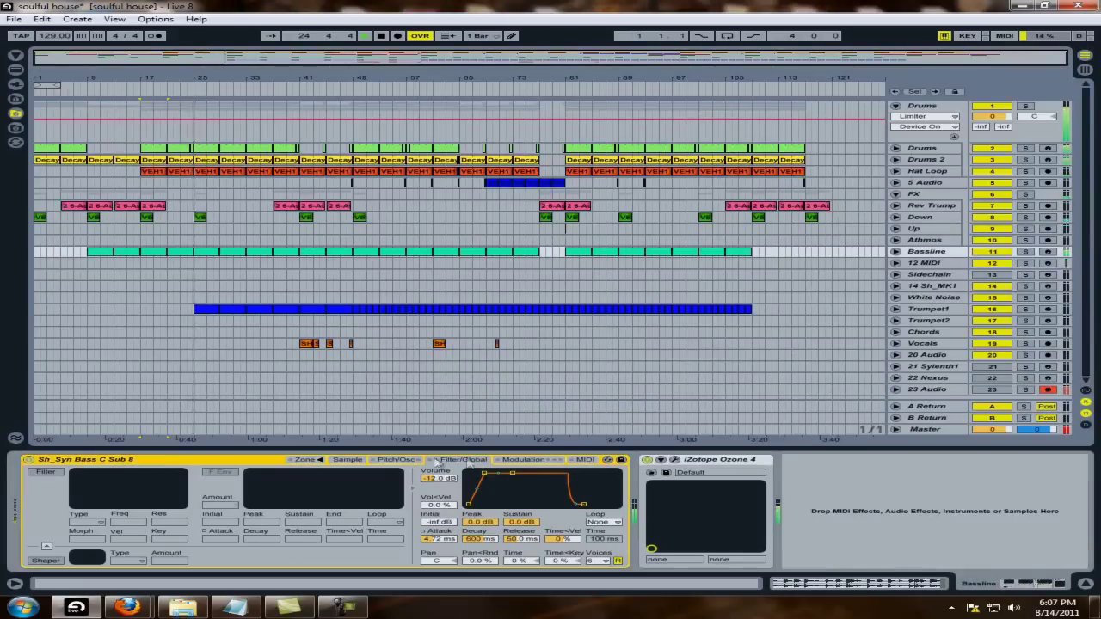
pyautogui.click(348, 460)
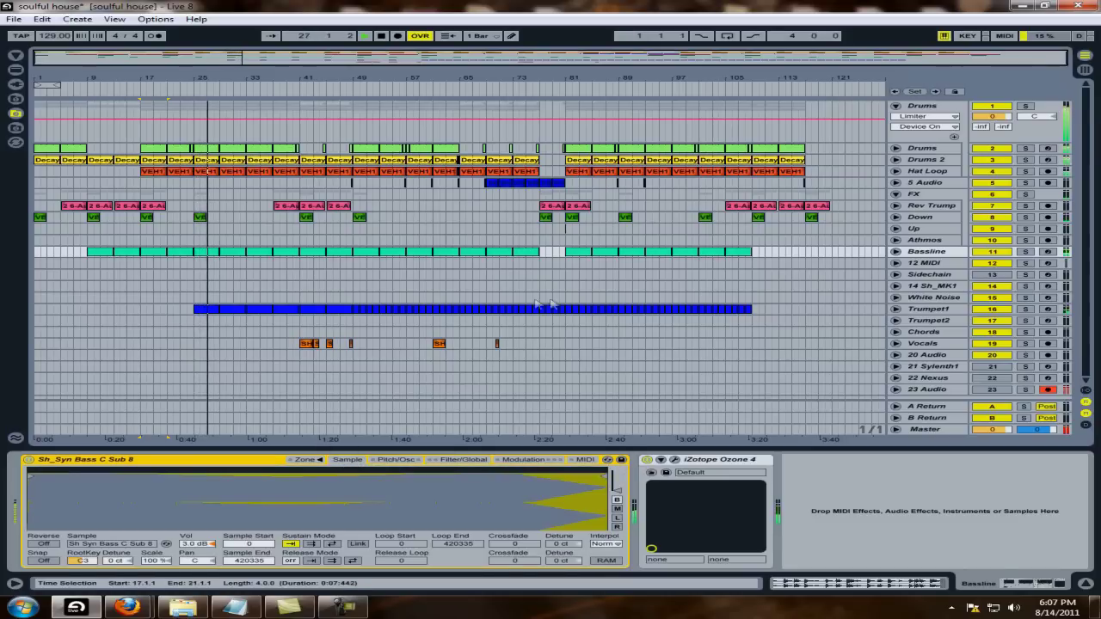
# Examine the MIDI notes of the Bassline clip at bar 25, and return to the track's devices
pyautogui.click(199, 254)
pyautogui.click(798, 586)
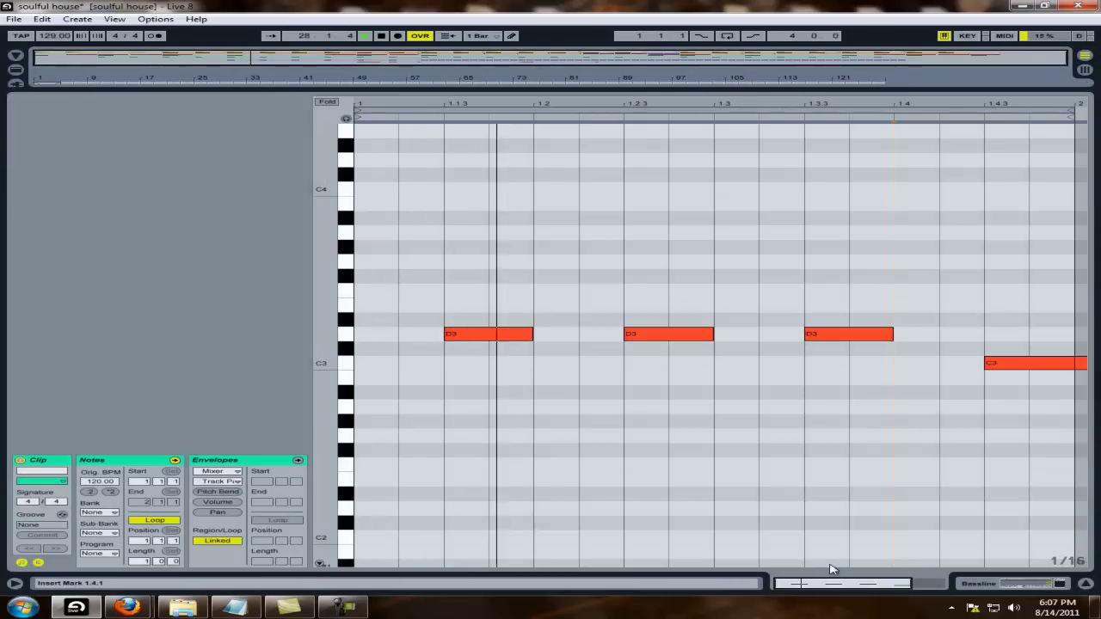
pyautogui.click(1009, 589)
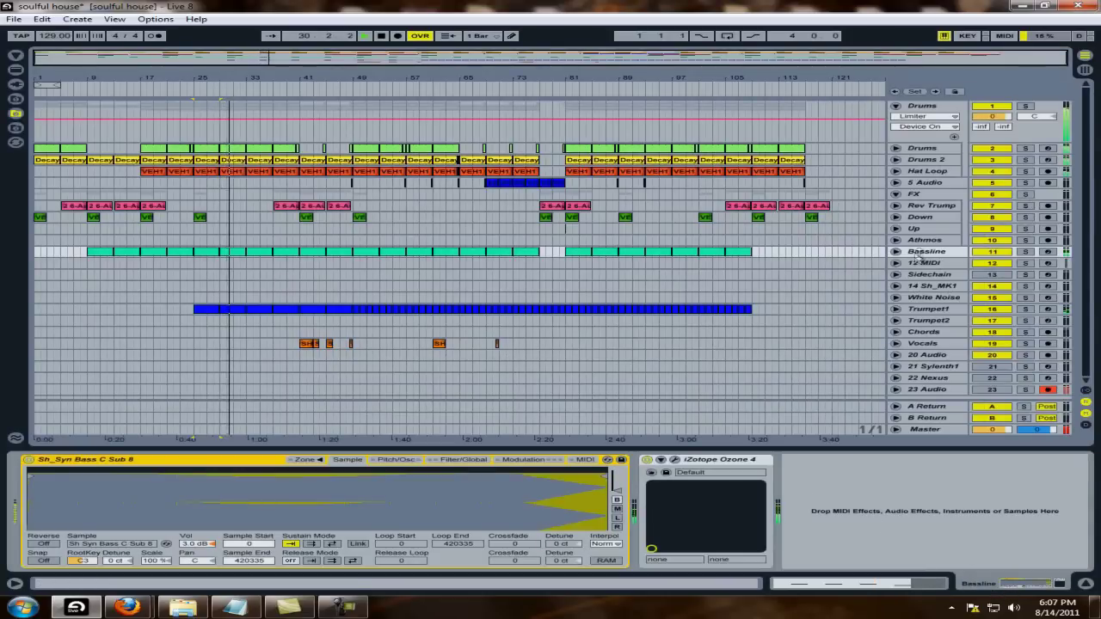
# Review the Trumpet1 track's devices and the MIDI notes of its clip at bar 29
pyautogui.click(919, 309)
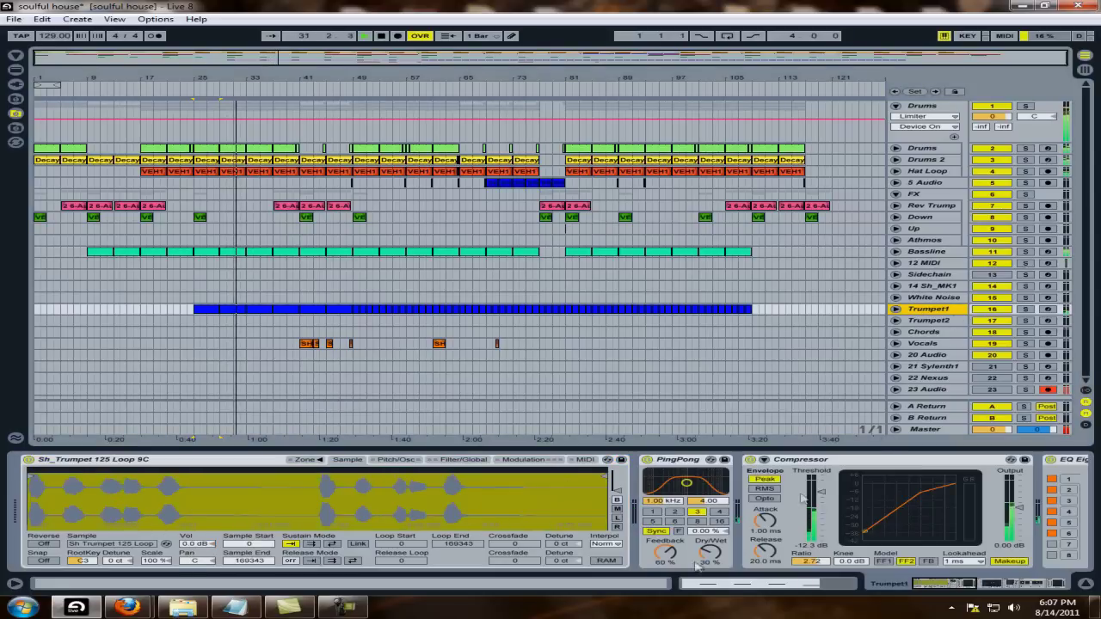
pyautogui.click(245, 309)
pyautogui.click(721, 585)
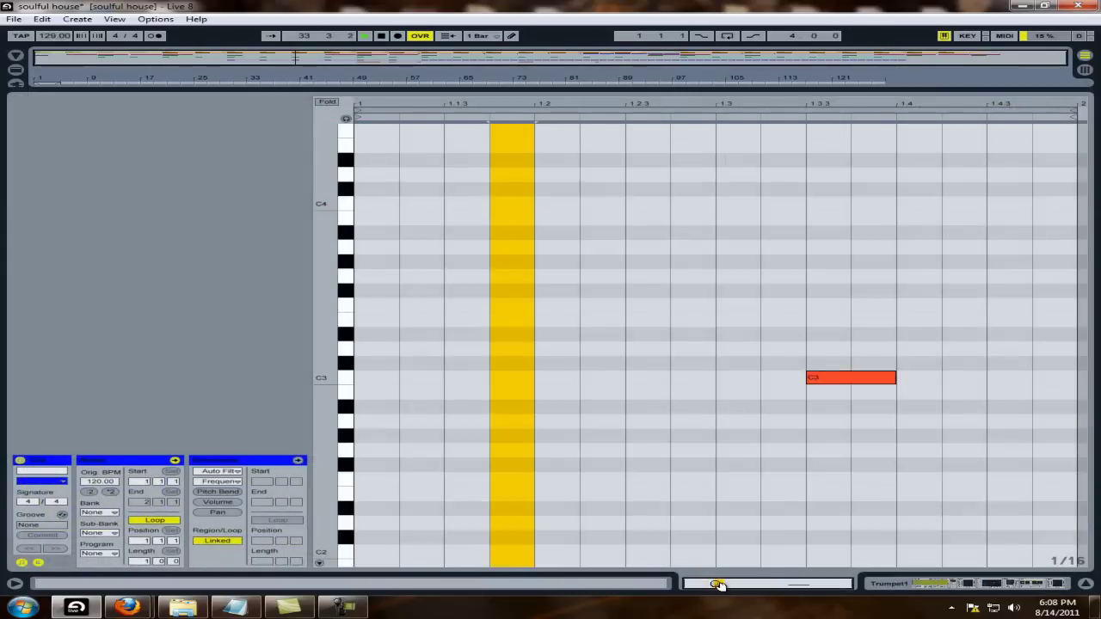
pyautogui.click(809, 585)
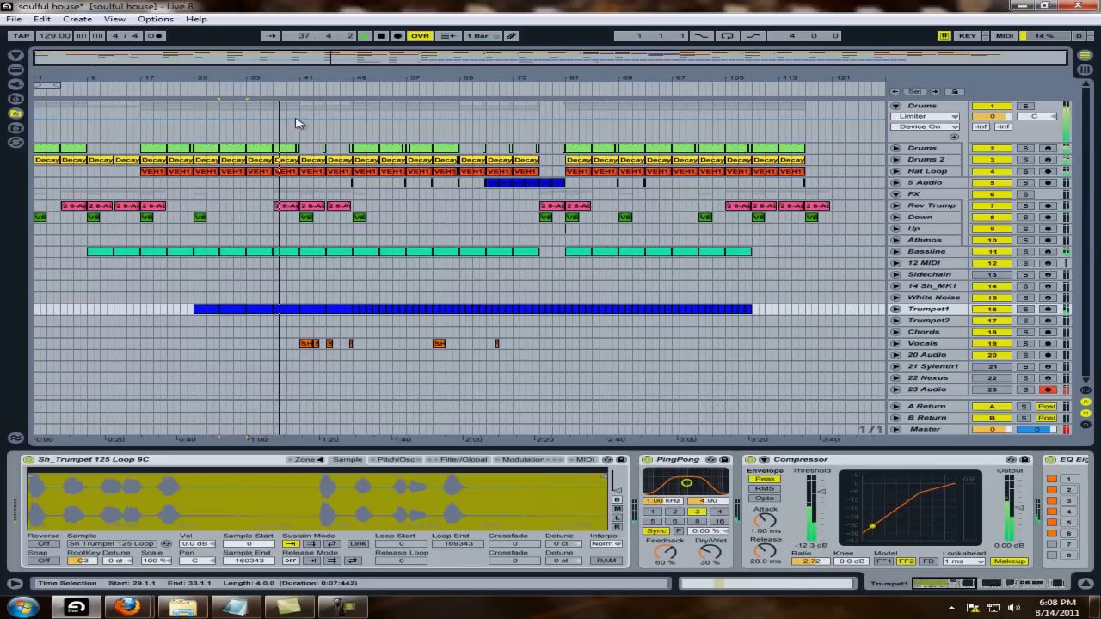
# Examine the MIDI pattern of the short Drums clip just before bar 41, and return to the Drum Rack
pyautogui.click(293, 154)
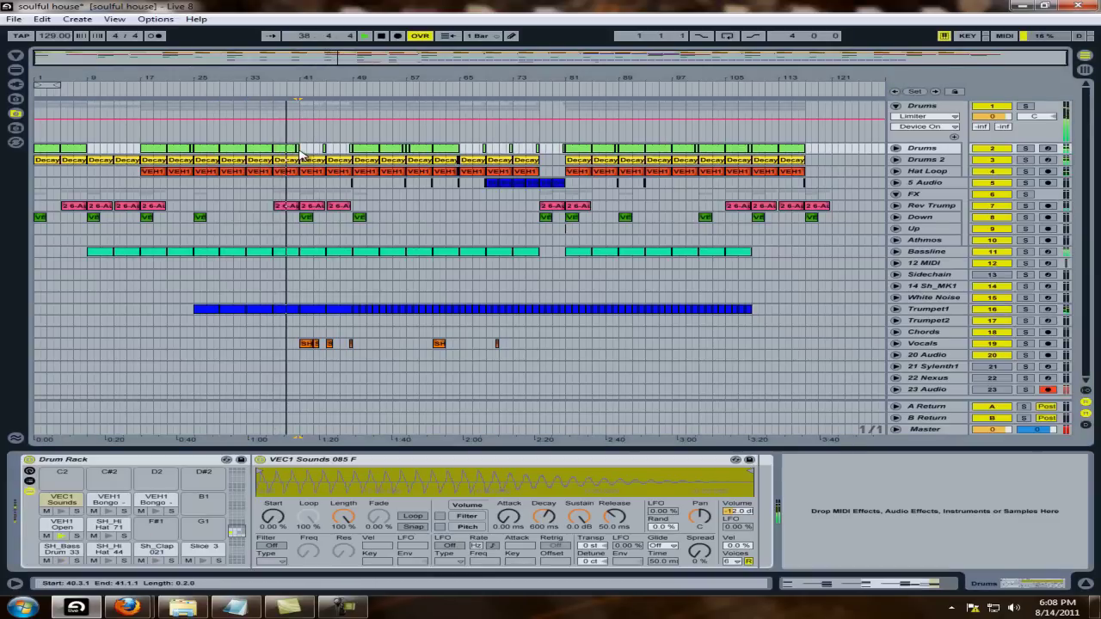
pyautogui.click(882, 581)
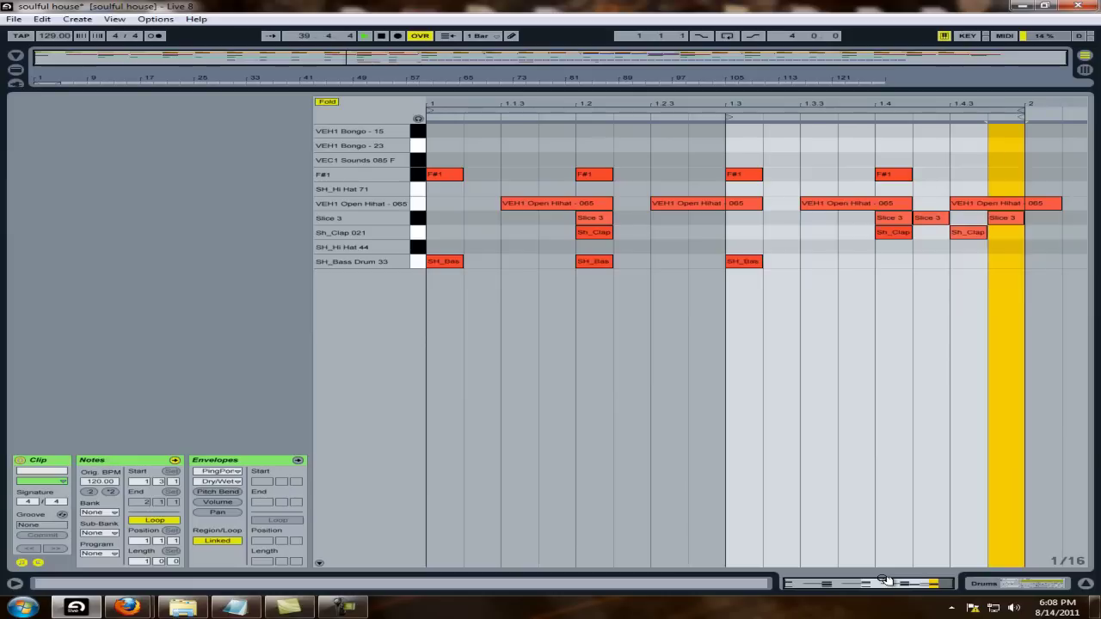
pyautogui.click(1016, 590)
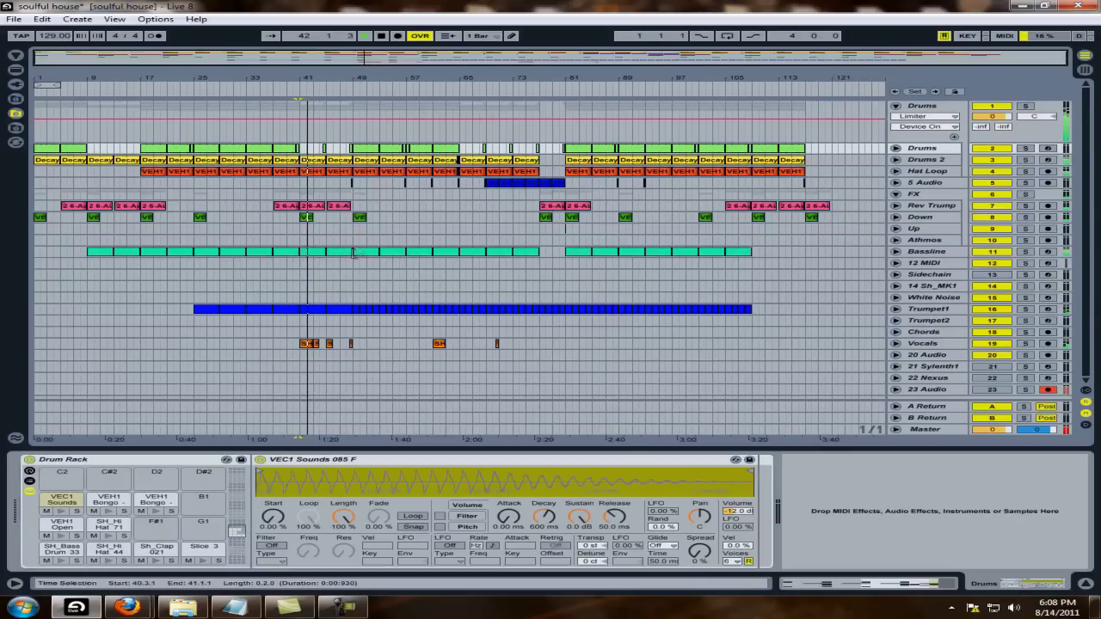
# Examine the waveform of the SH_Shout clip just before bar 44 on the Vocals track, and return to the effects
pyautogui.click(319, 344)
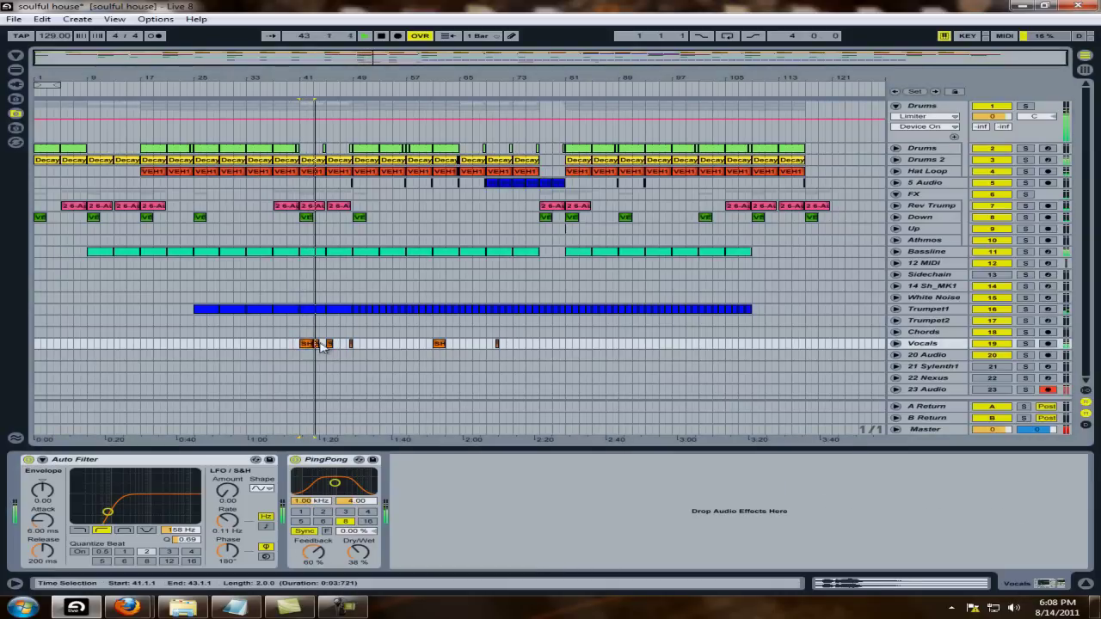
pyautogui.click(319, 343)
pyautogui.click(871, 583)
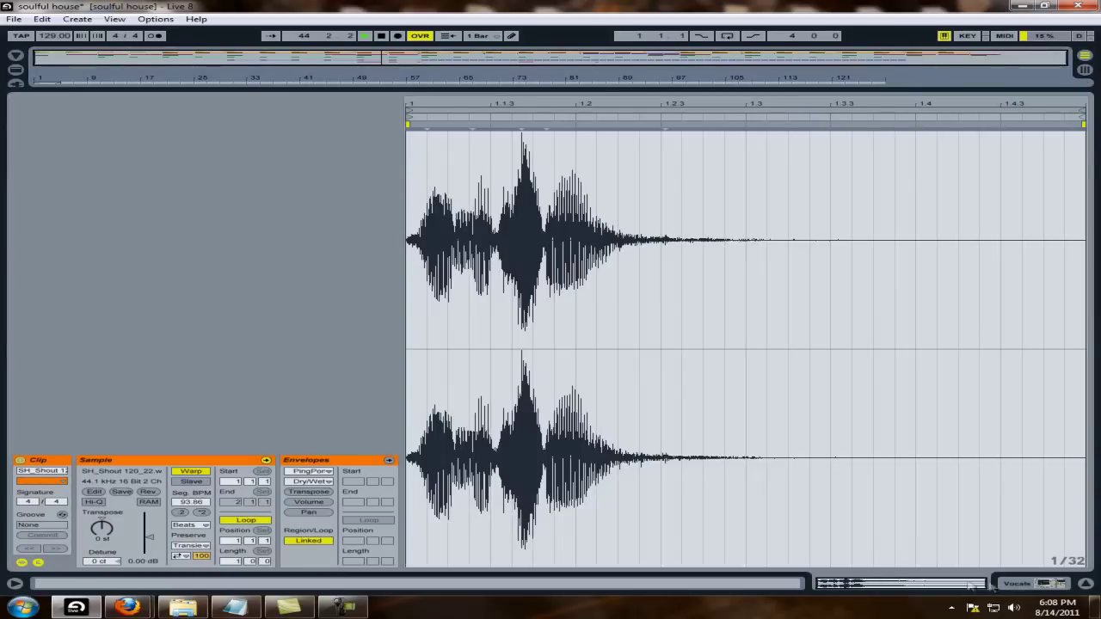
pyautogui.click(1041, 584)
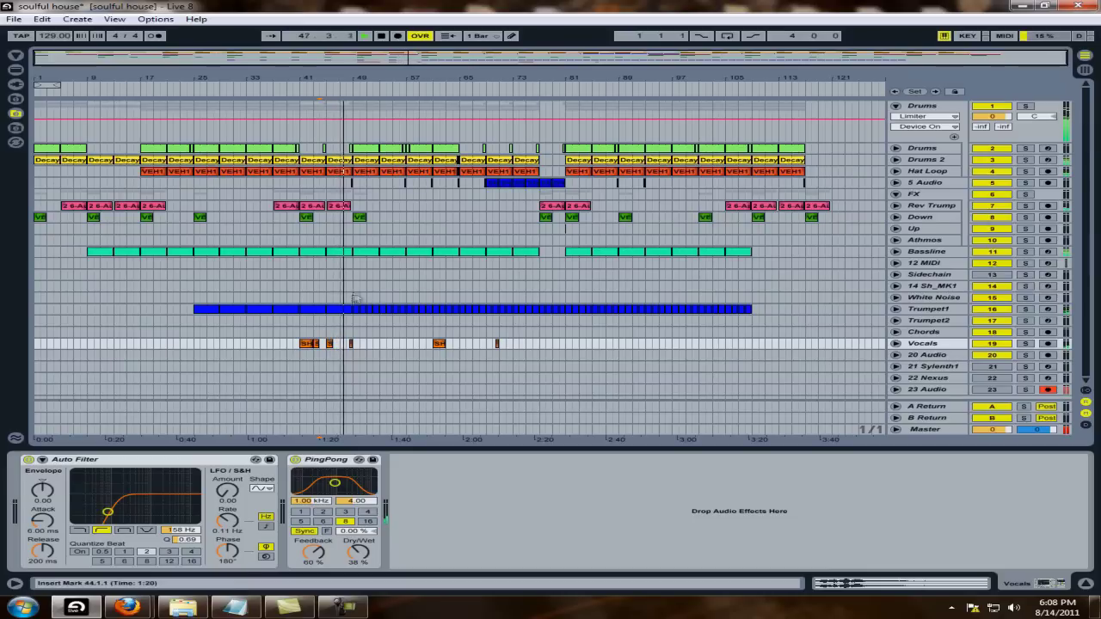
# Examine the MIDI notes of the one-bar Trumpet1 clip at bar 49, and return to the track's devices
pyautogui.click(356, 311)
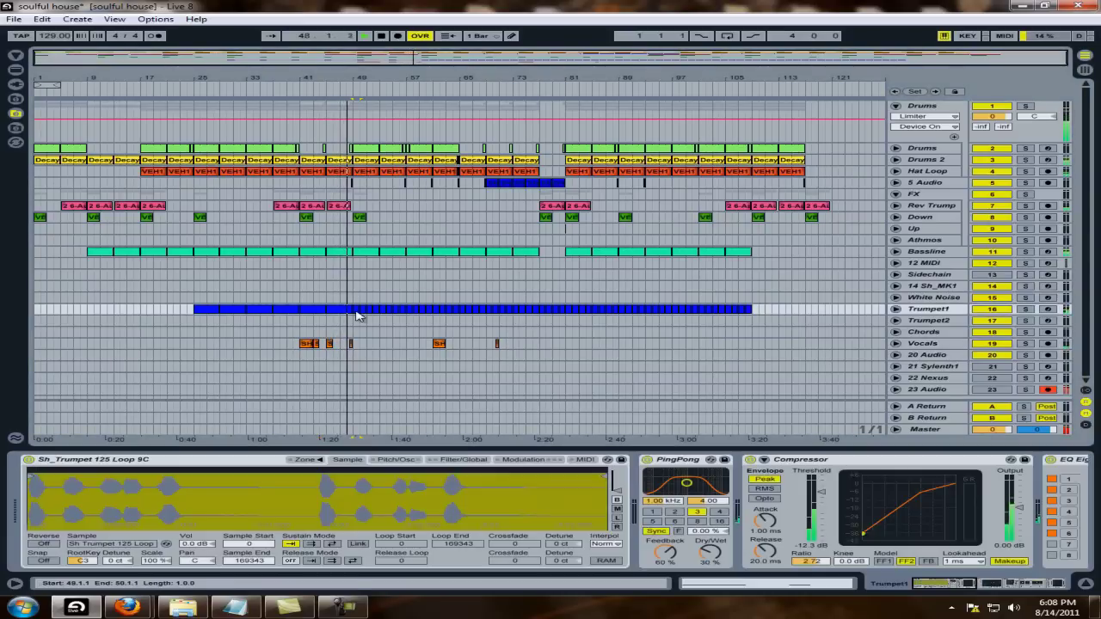
pyautogui.click(749, 588)
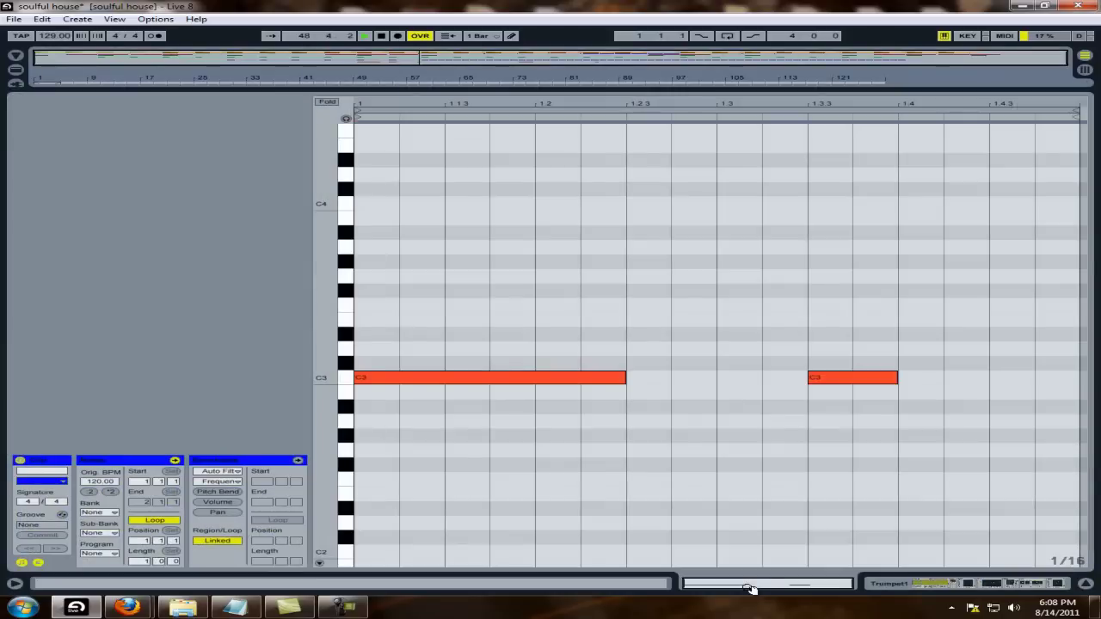
pyautogui.click(919, 583)
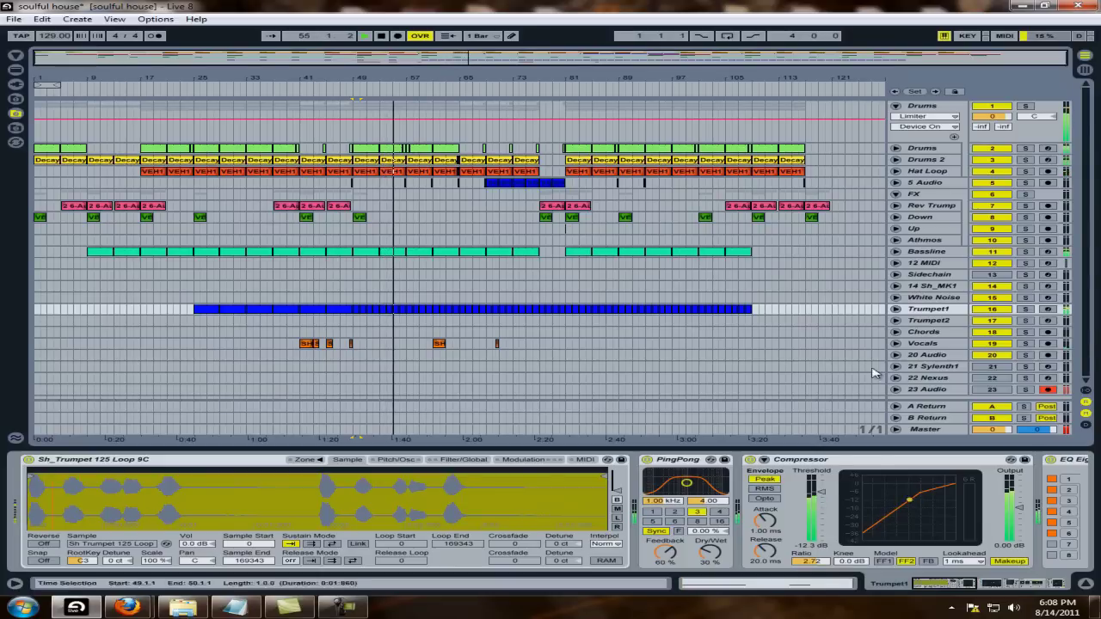
# Unfold the Sonalksis compressor on the Master track, review its settings in the plug-in window, and close the window
pyautogui.click(925, 430)
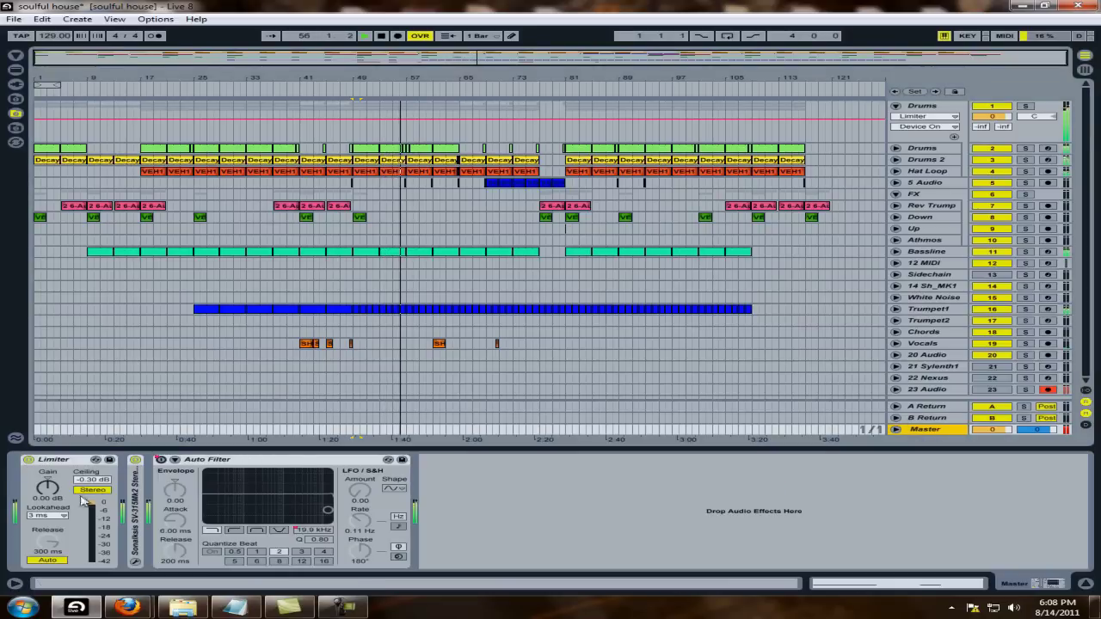
pyautogui.doubleClick(133, 529)
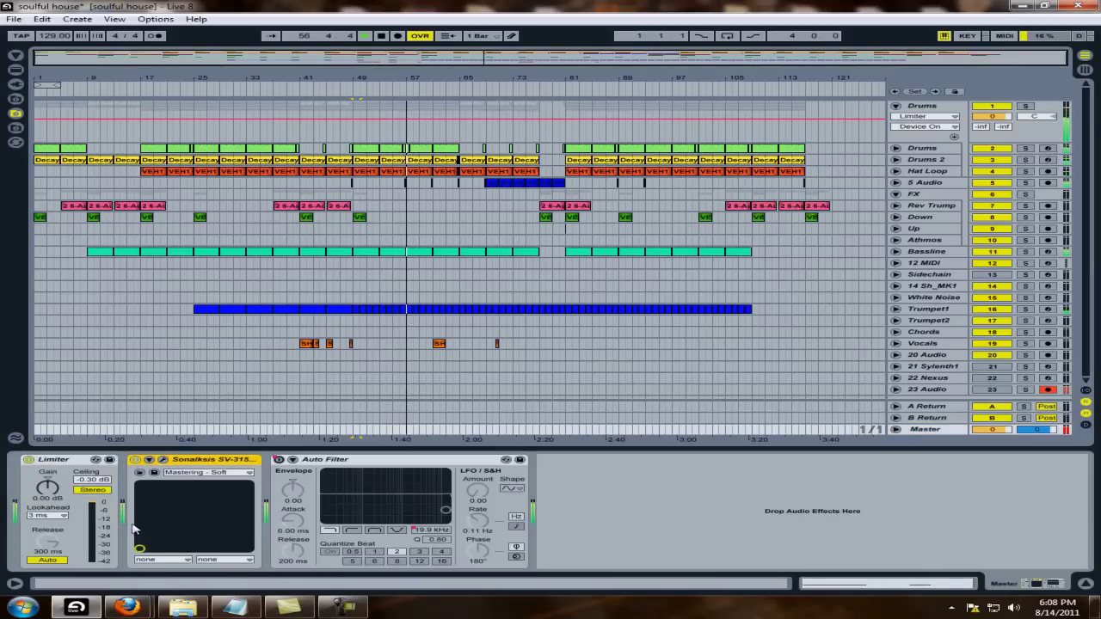
pyautogui.click(161, 462)
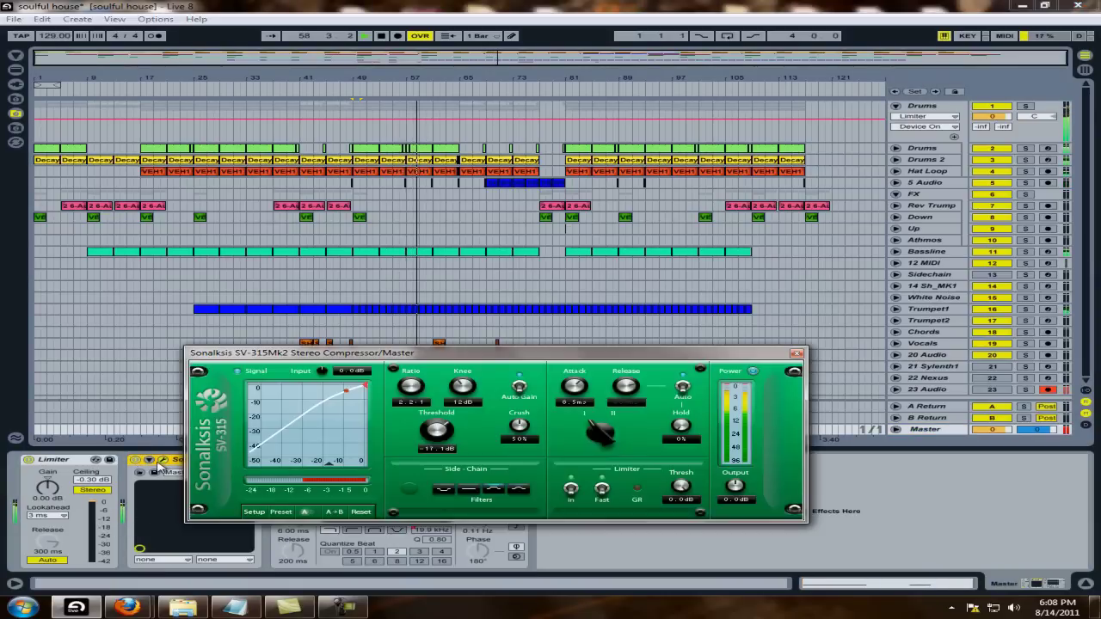
pyautogui.click(796, 353)
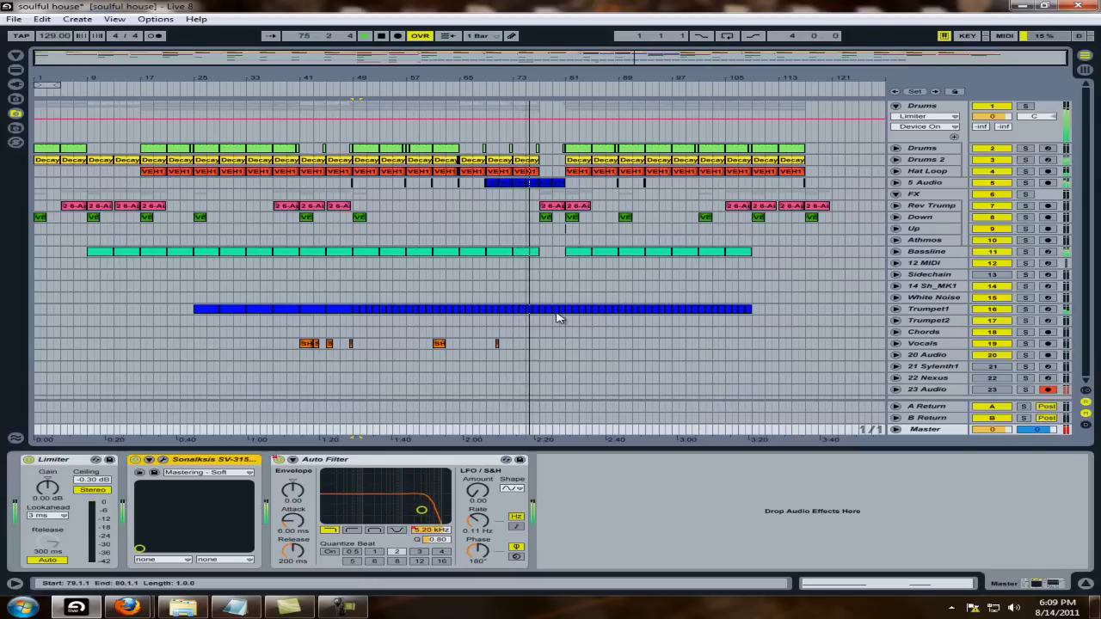
# View the 5 Audio clip at bar 79, and return to the track's effects chain
pyautogui.click(549, 182)
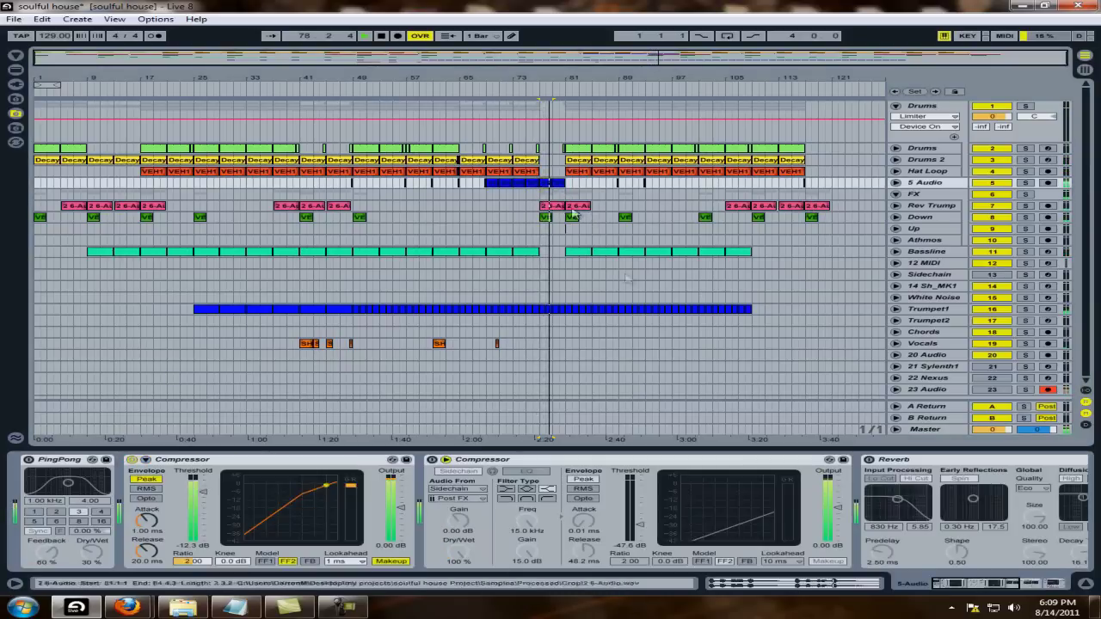
pyautogui.click(835, 586)
pyautogui.click(991, 585)
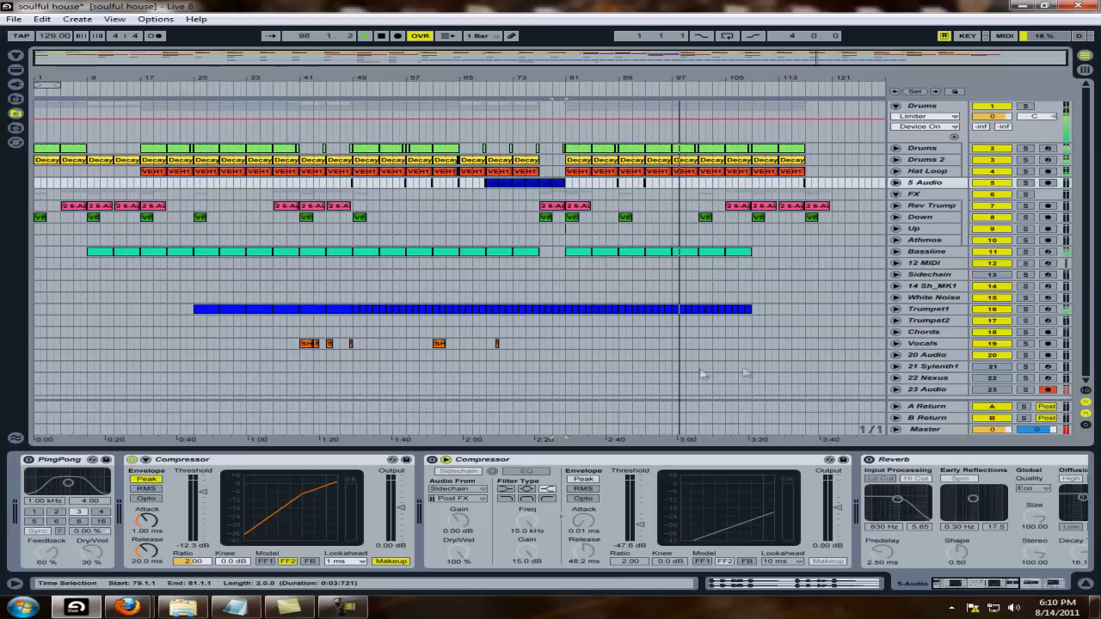
# Review the Master effects and the Drums 2 track's devices for its clip at bar 109, dismissing the chat notification
pyautogui.click(926, 429)
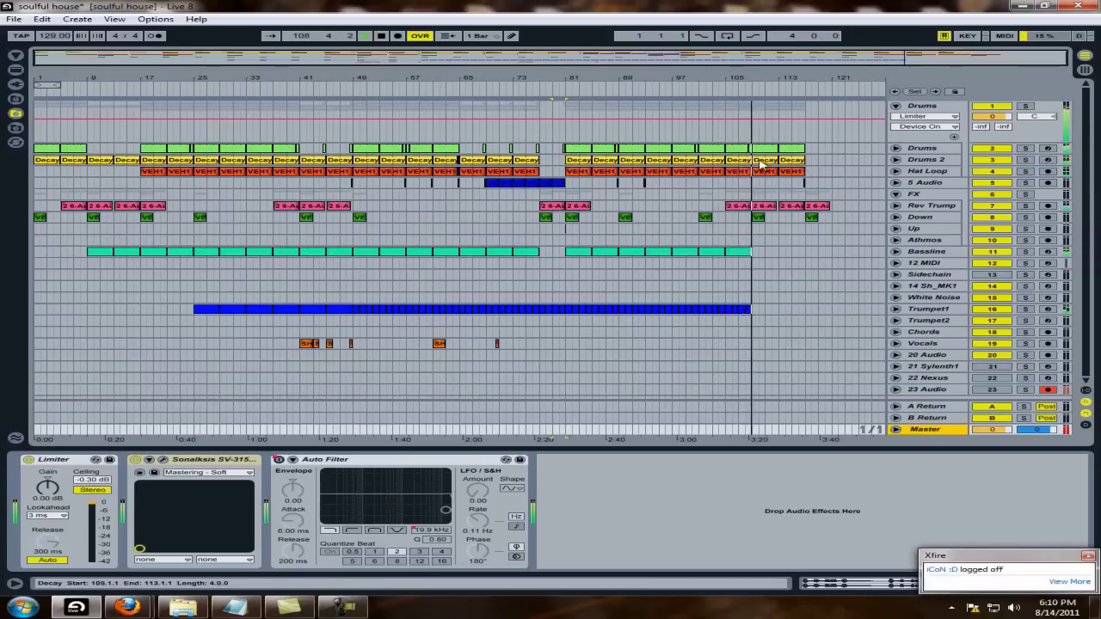
pyautogui.click(760, 162)
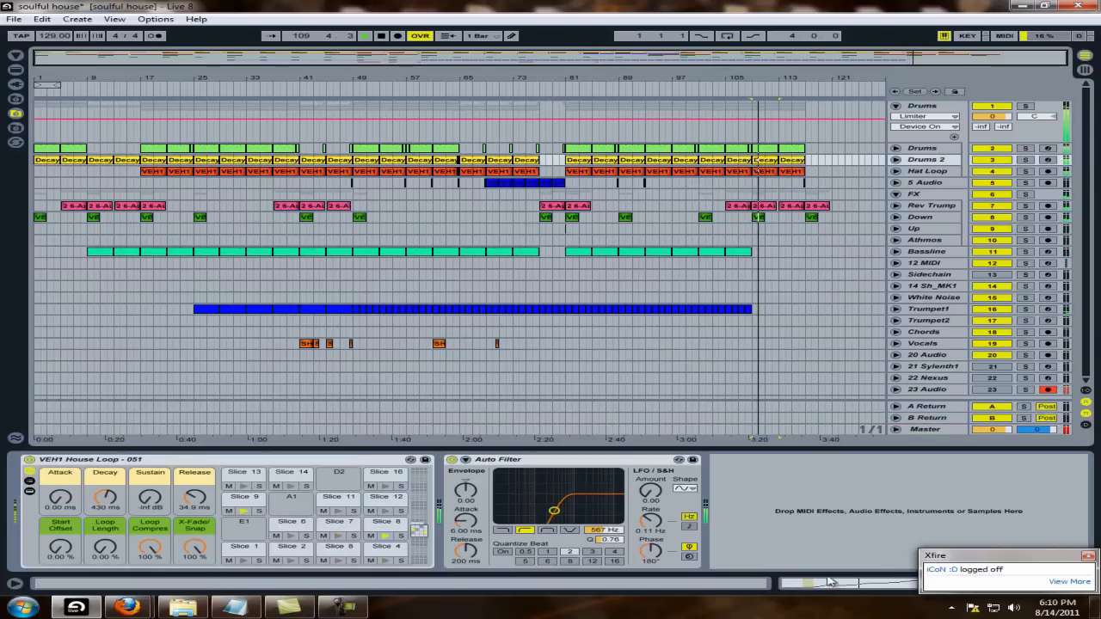
pyautogui.click(1086, 559)
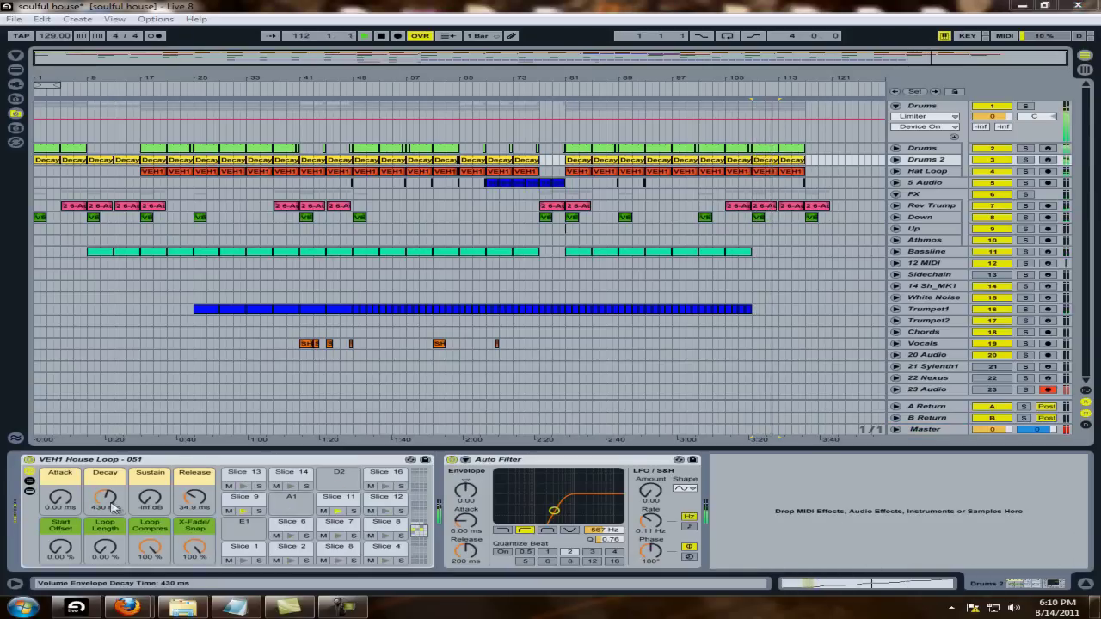